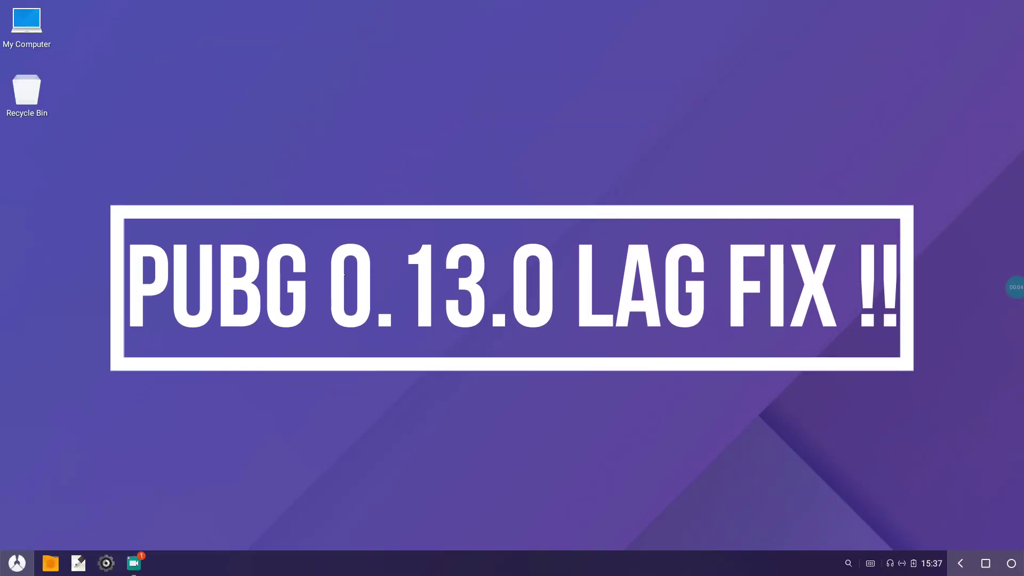
Open the Phoenix OS app menu listing L Speed, Link2SD and GFX Tool.
key(super)
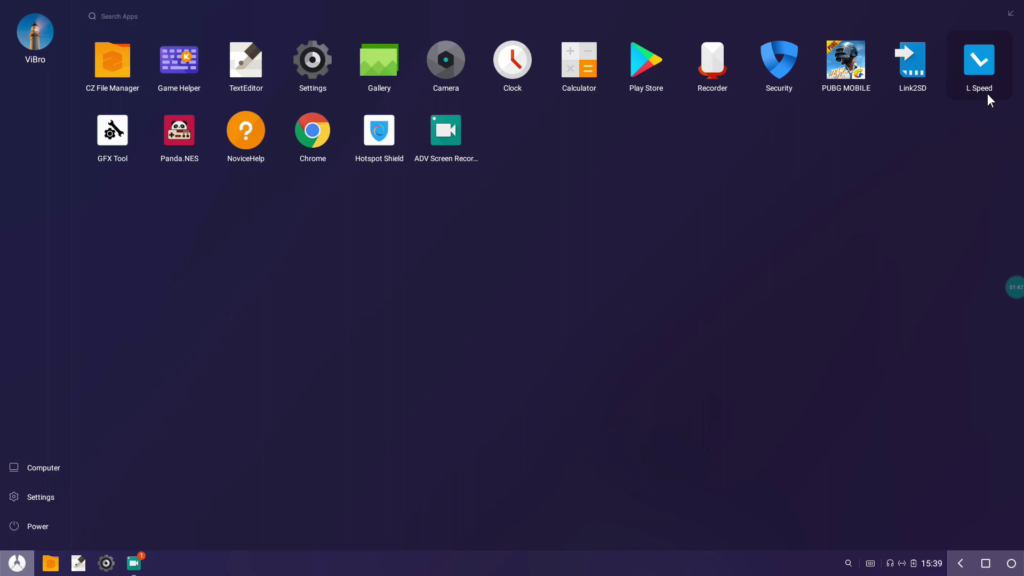
click(978, 69)
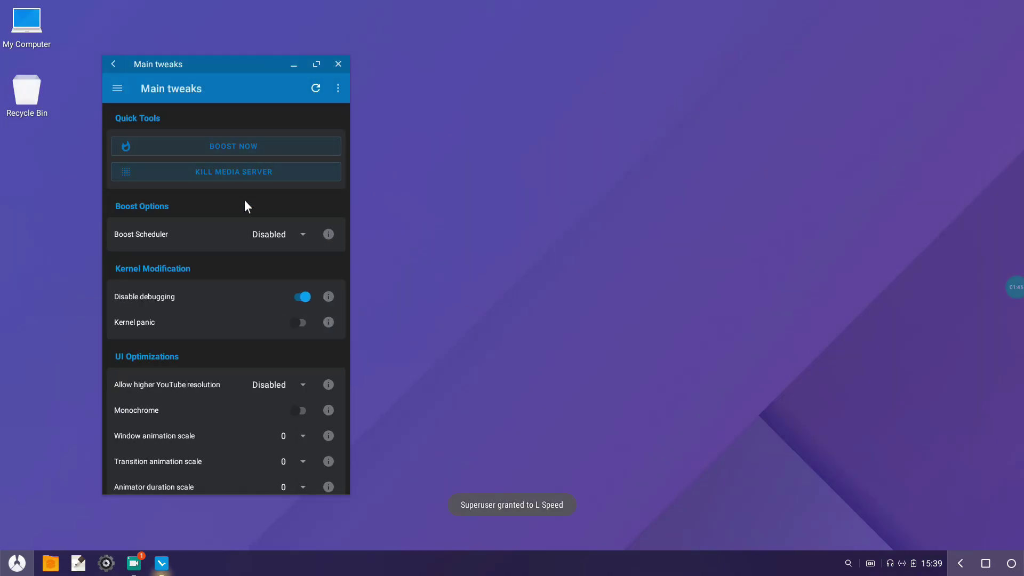
click(117, 88)
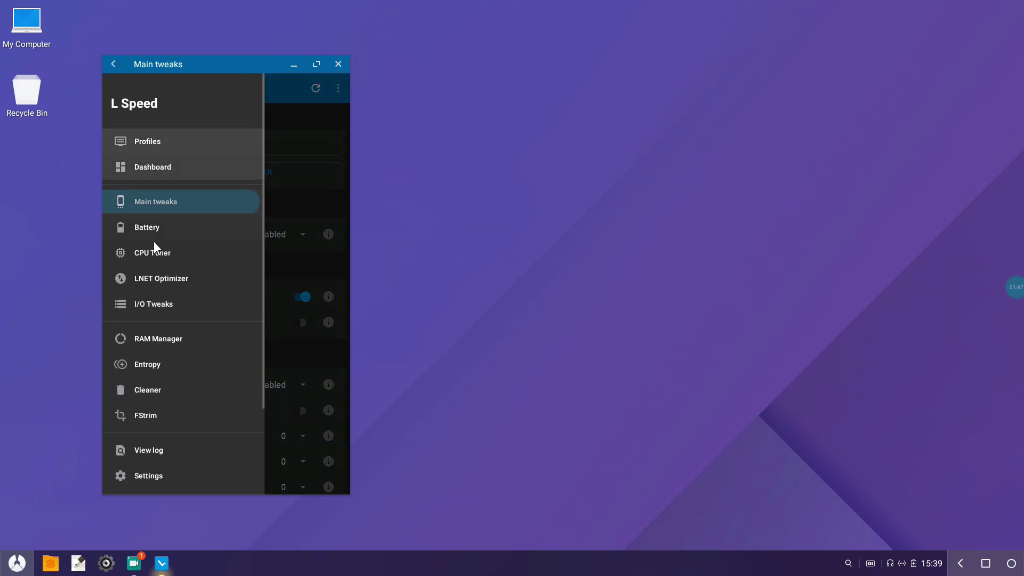
click(174, 143)
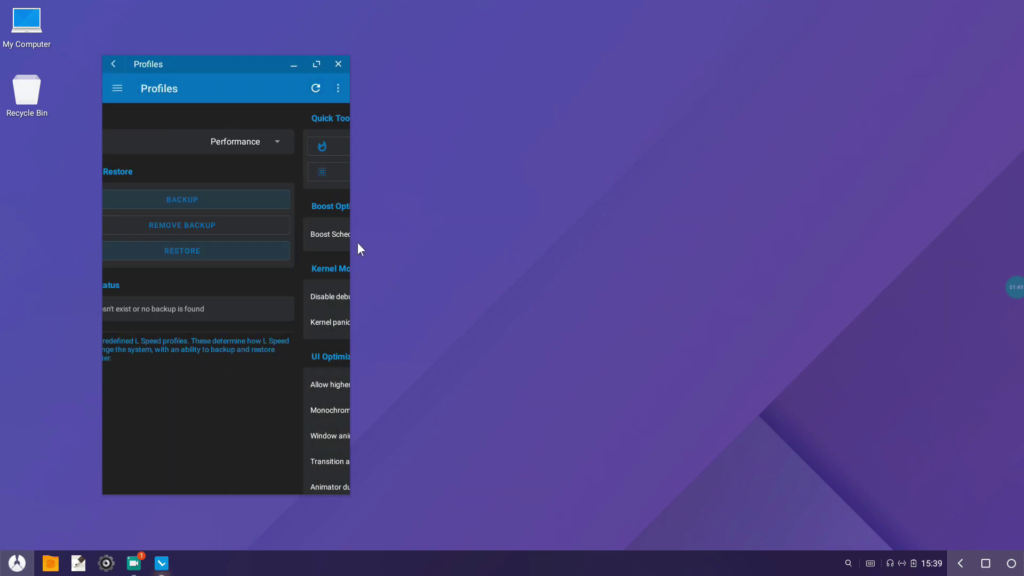
click(283, 142)
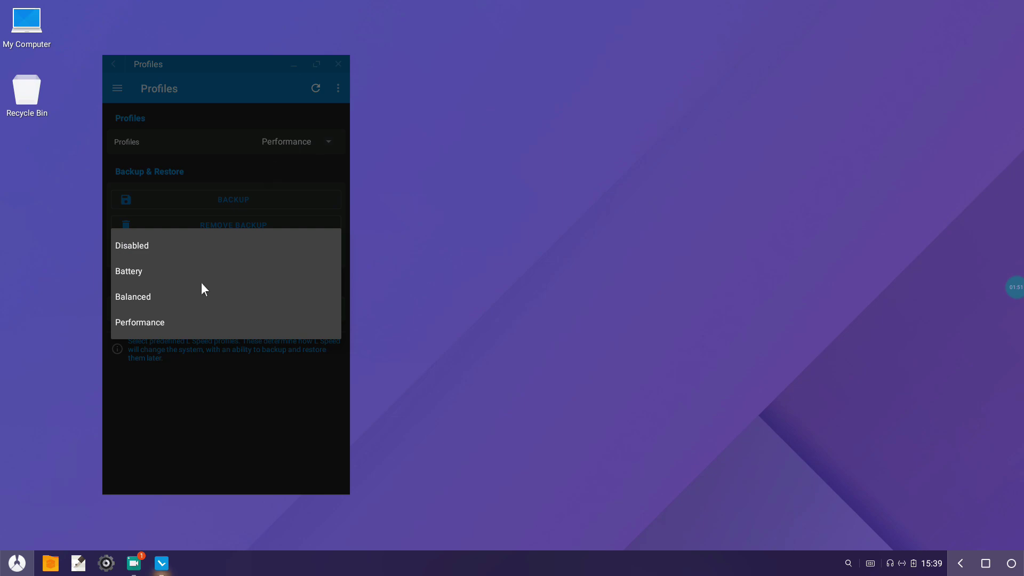
click(240, 91)
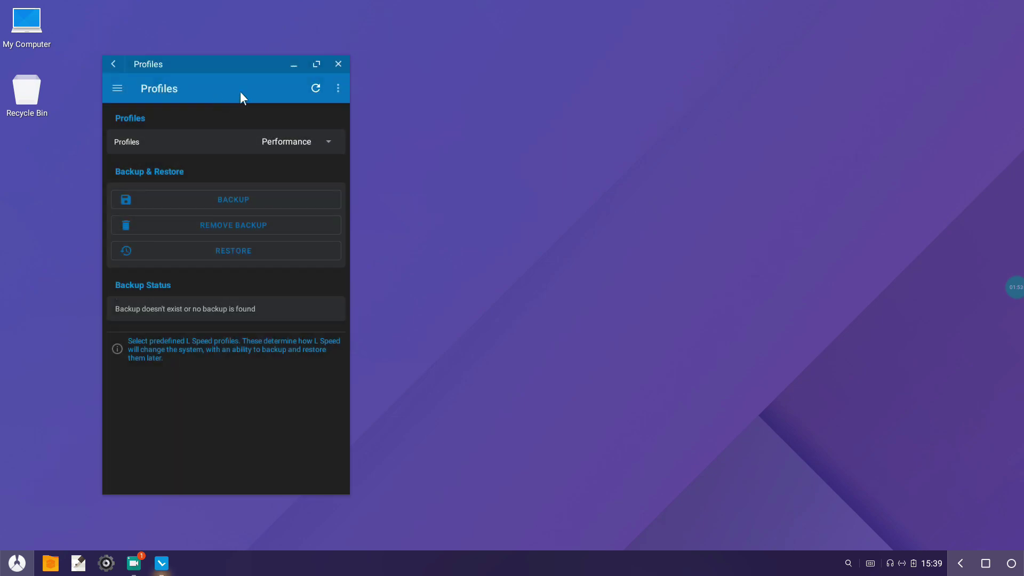
click(338, 64)
Allow L Speed under AutoRun in Phoenix OS Settings, then close Settings and reopen the launcher.
click(105, 563)
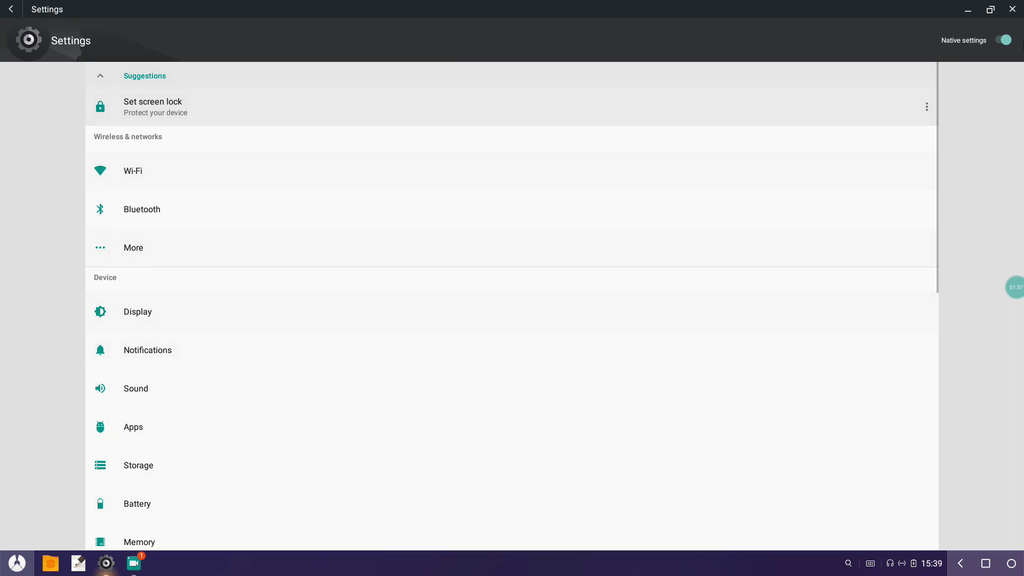
click(1002, 41)
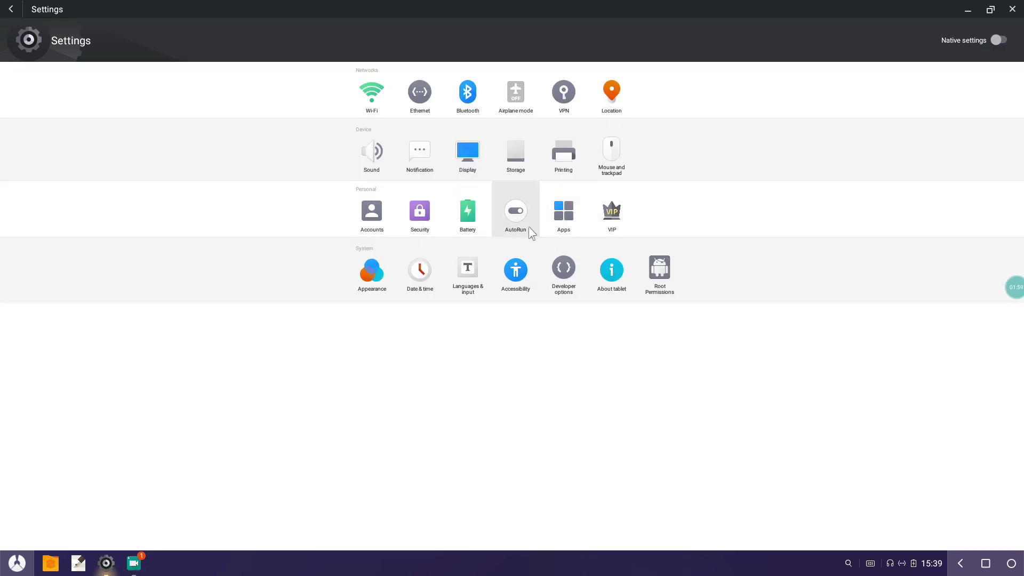
click(529, 227)
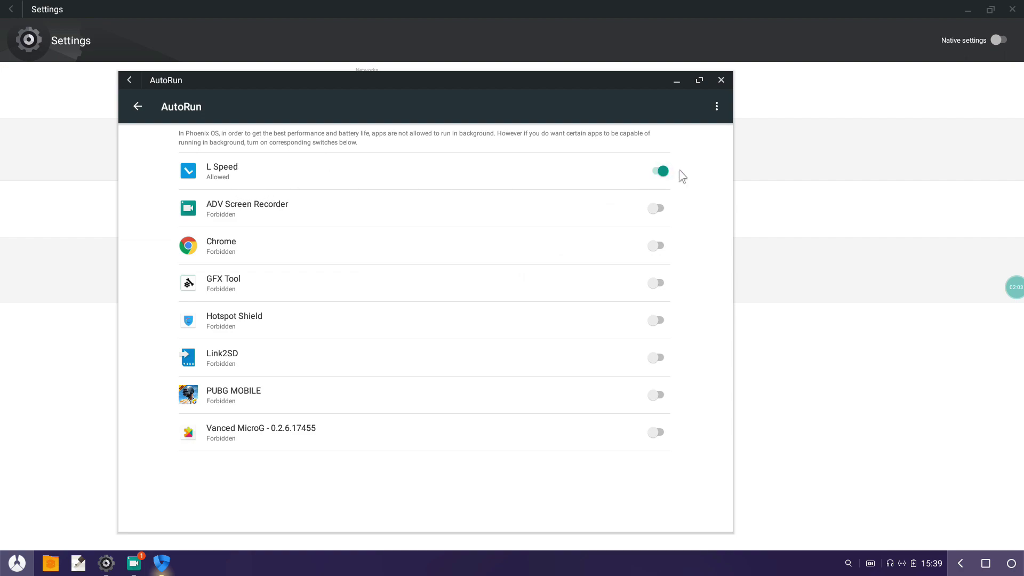
click(721, 80)
click(1012, 9)
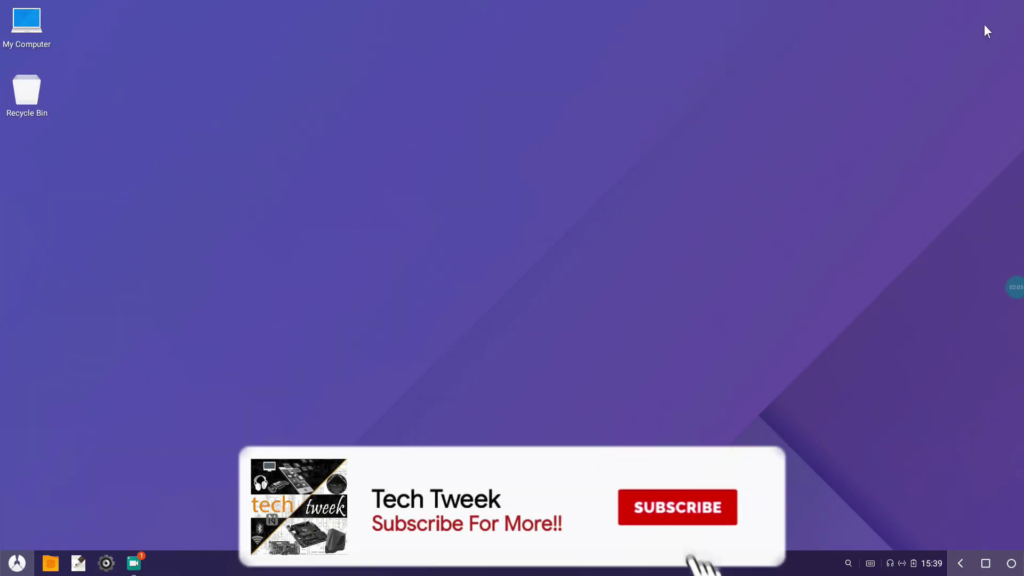
click(17, 563)
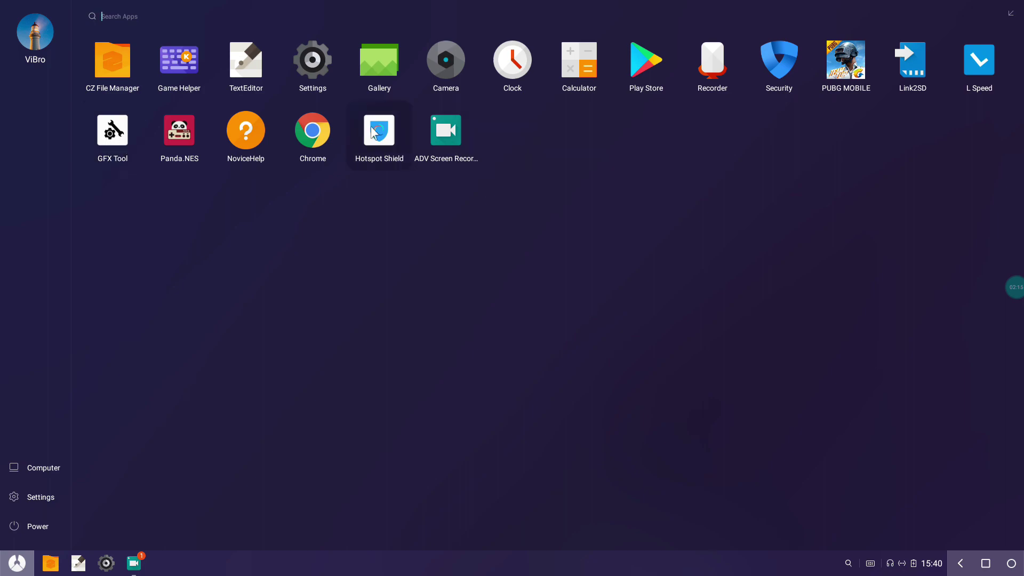
Search the Play Store for 'gfx tool' and maximize the store window.
click(643, 74)
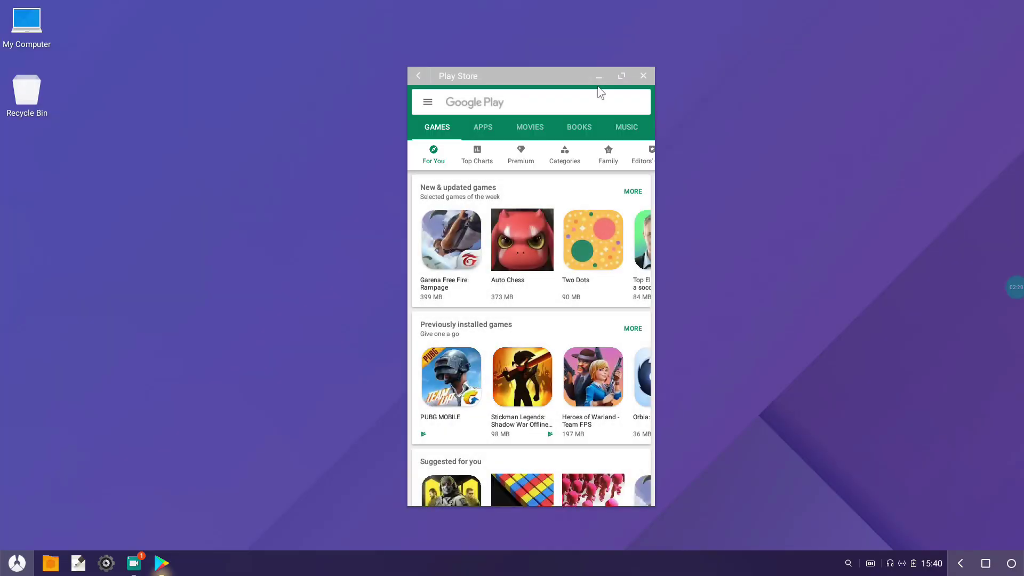
click(591, 97)
text(g)
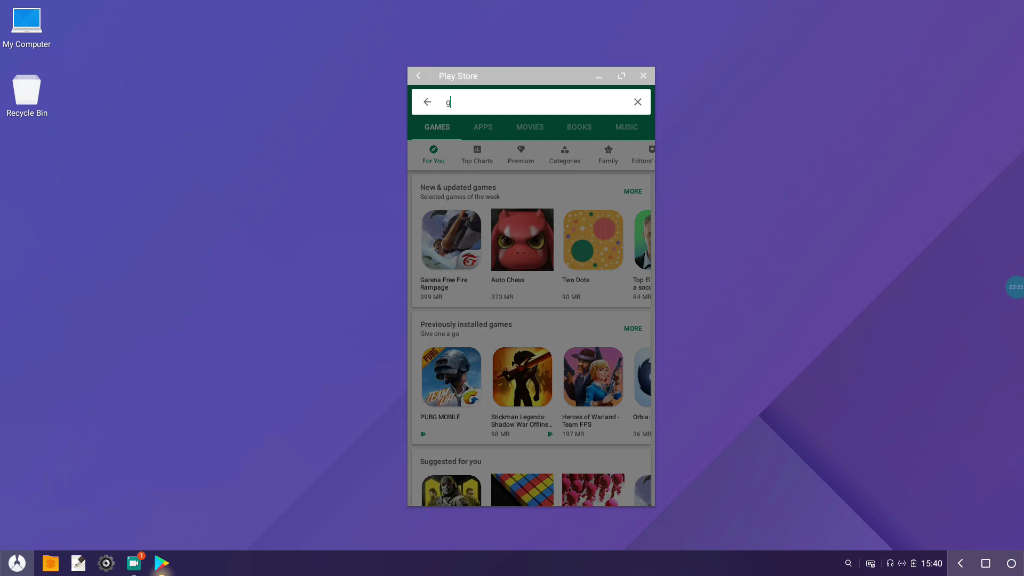
text(fx tool)
key(Return)
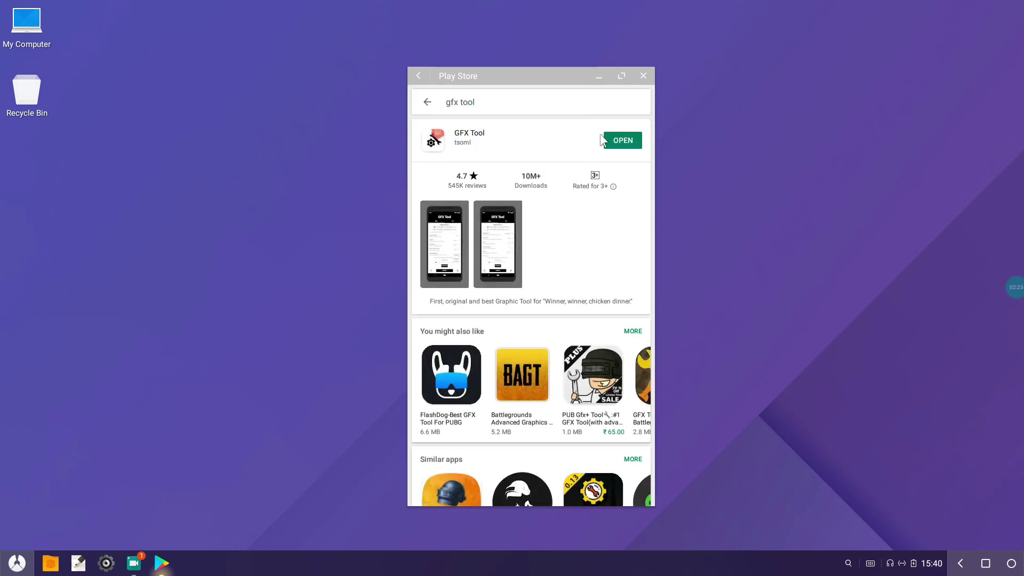
click(620, 76)
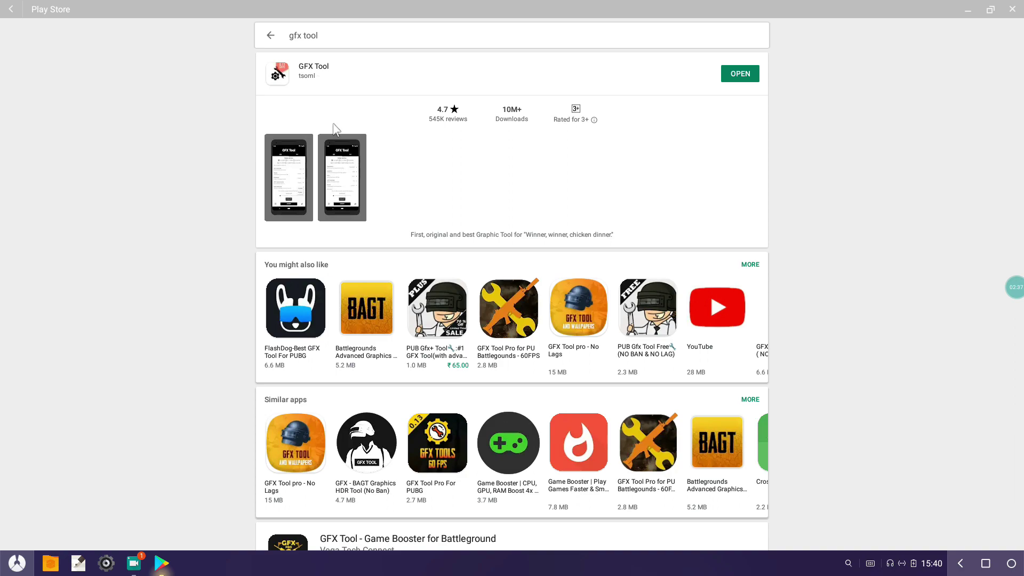
Check the PUB Gfx+ Tool page, then return to the installed GFX Tool listing.
click(434, 361)
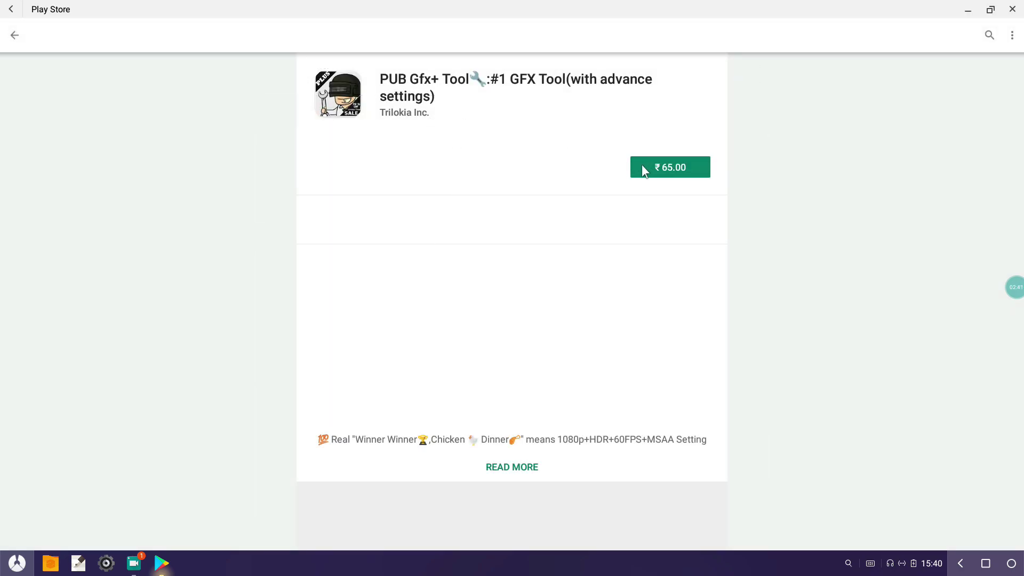
click(14, 32)
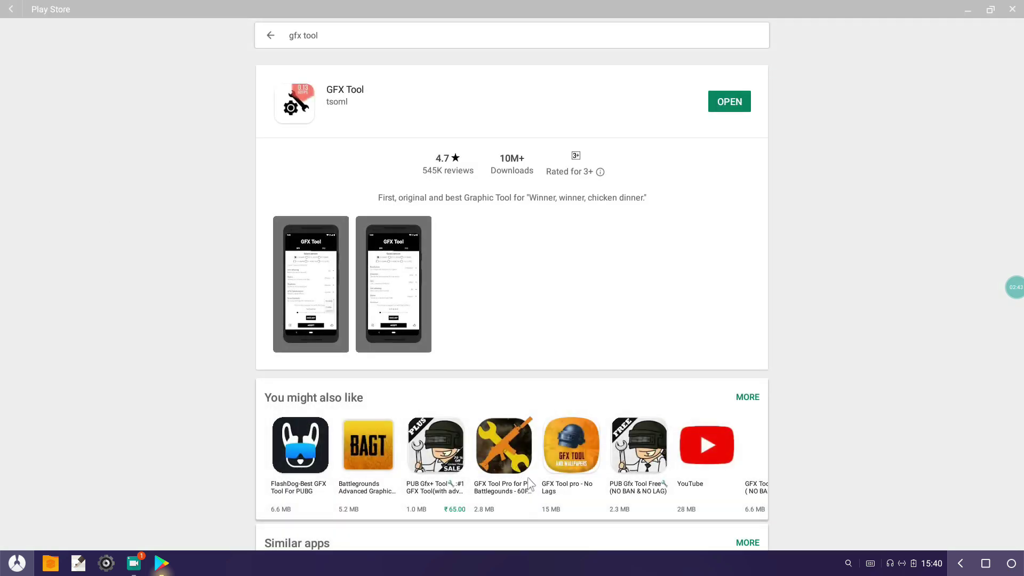
scroll(670, 491, right, 3)
scroll(512, 453, left, 3)
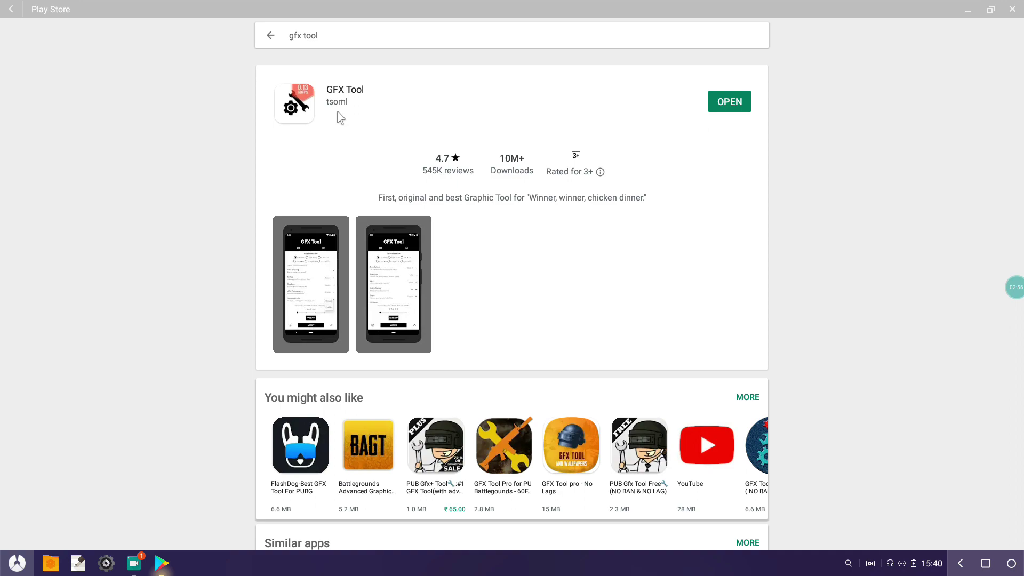
Close the Play Store and launch GFX Tool from the app launcher.
click(1012, 9)
click(5, 569)
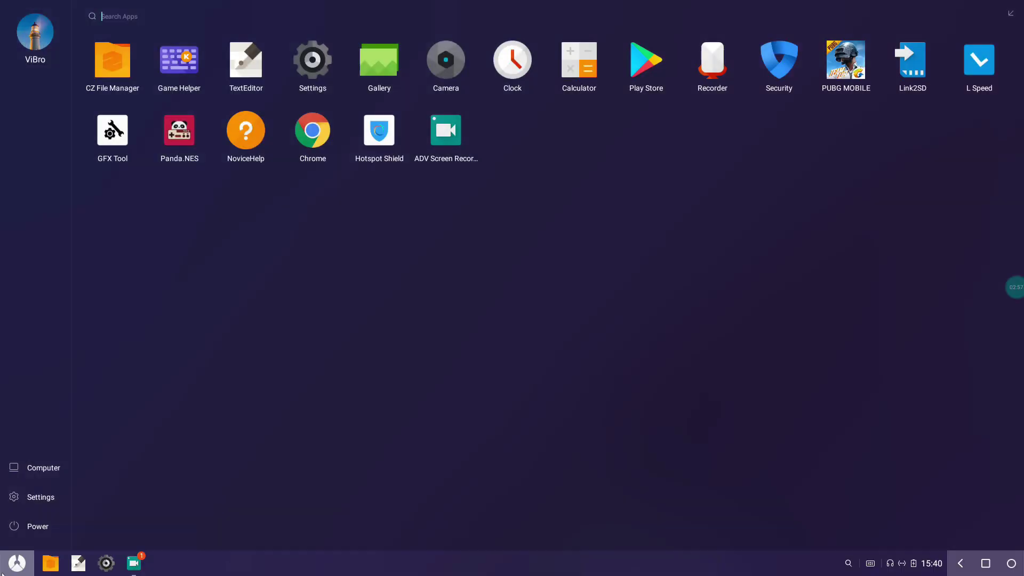
click(100, 151)
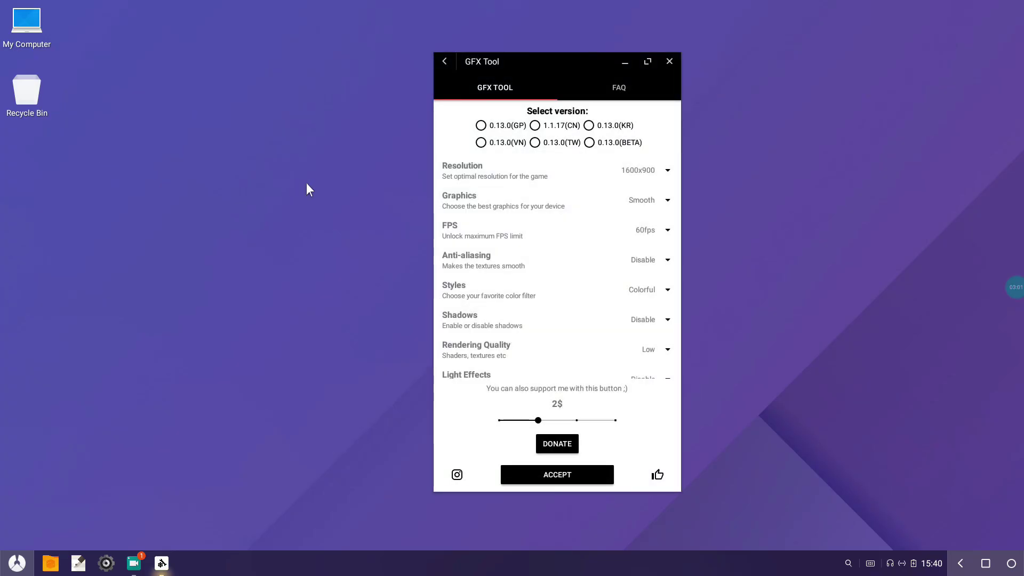
drag(544, 322, 526, 310)
Set GFX Tool's resolution to 1600x900 and keep graphics quality on Smooth.
click(669, 168)
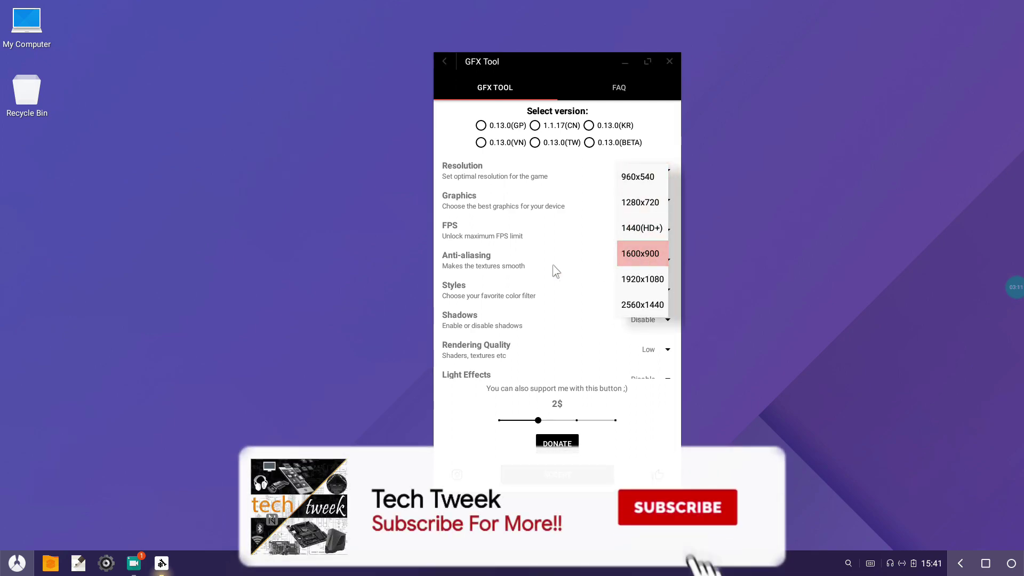
click(643, 253)
click(654, 169)
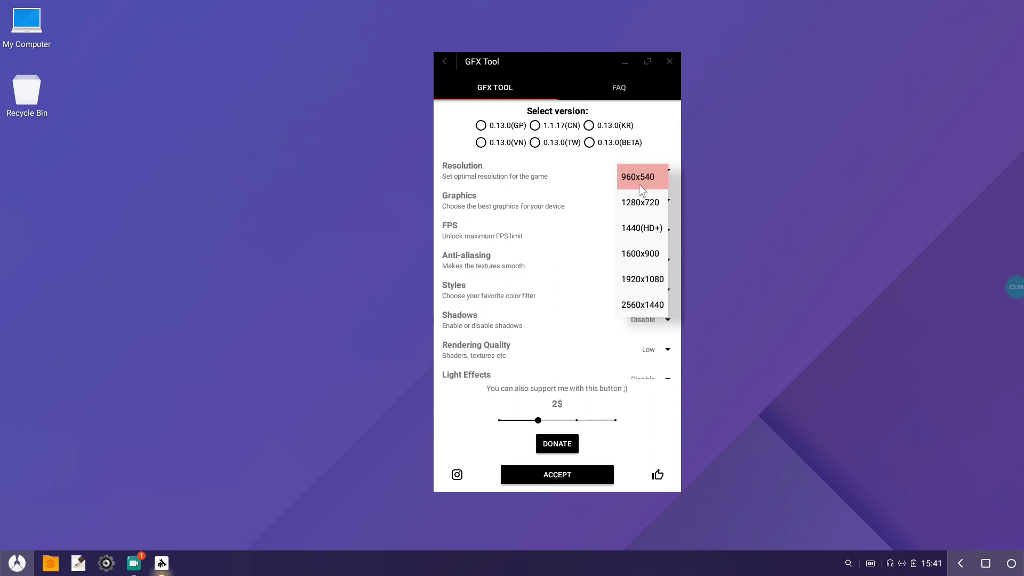
click(640, 254)
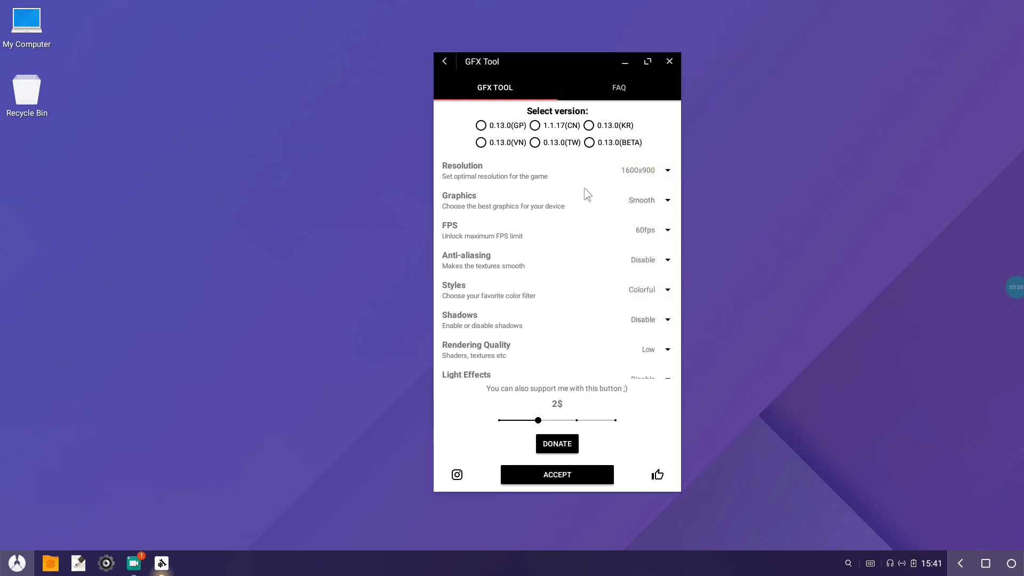
click(641, 197)
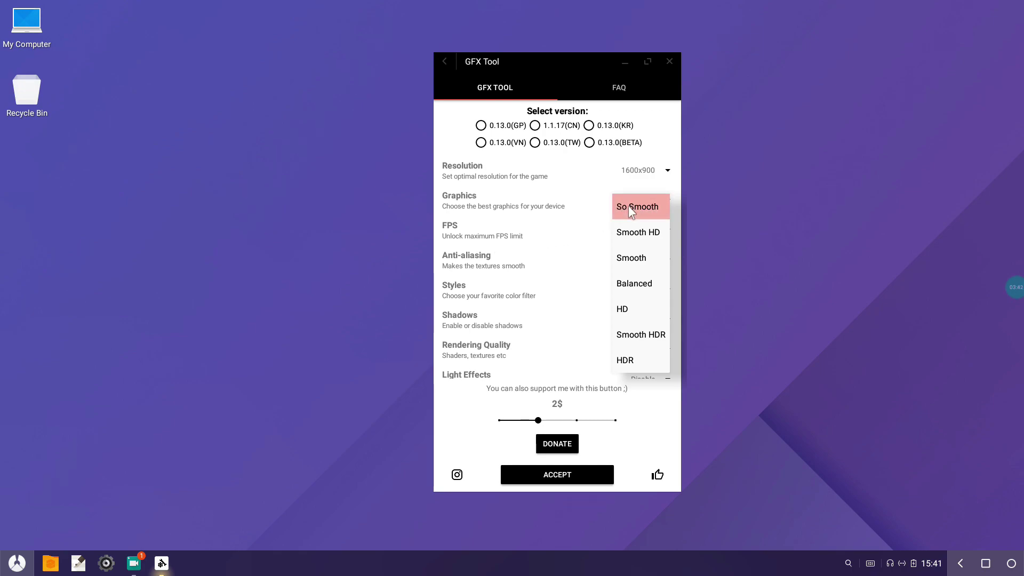
click(548, 237)
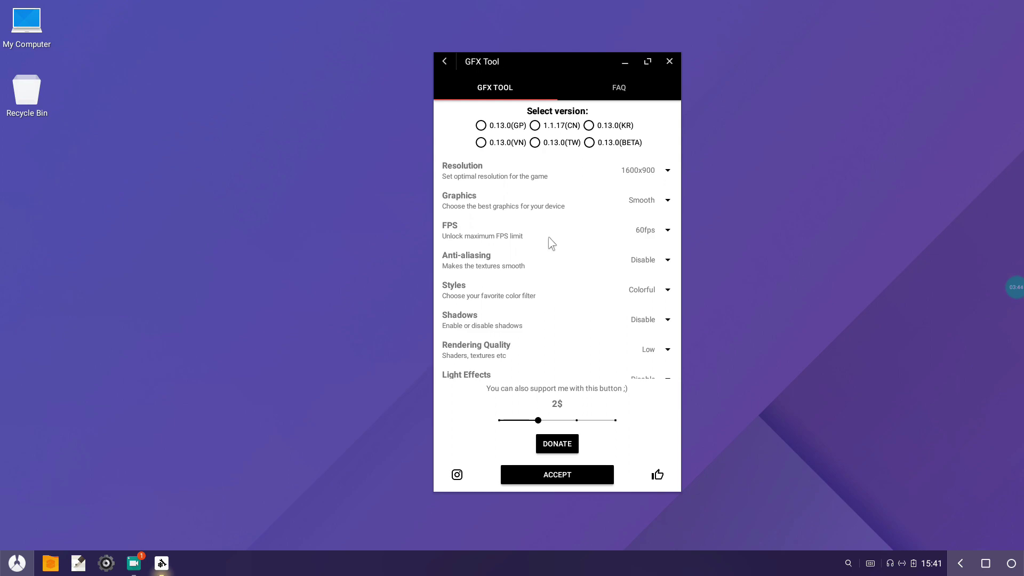
Set the frame rate to 60fps and keep rendering quality at Low.
click(668, 230)
key(Return)
key(Down)
key(Down)
key(Down)
scroll(587, 298, down, 1)
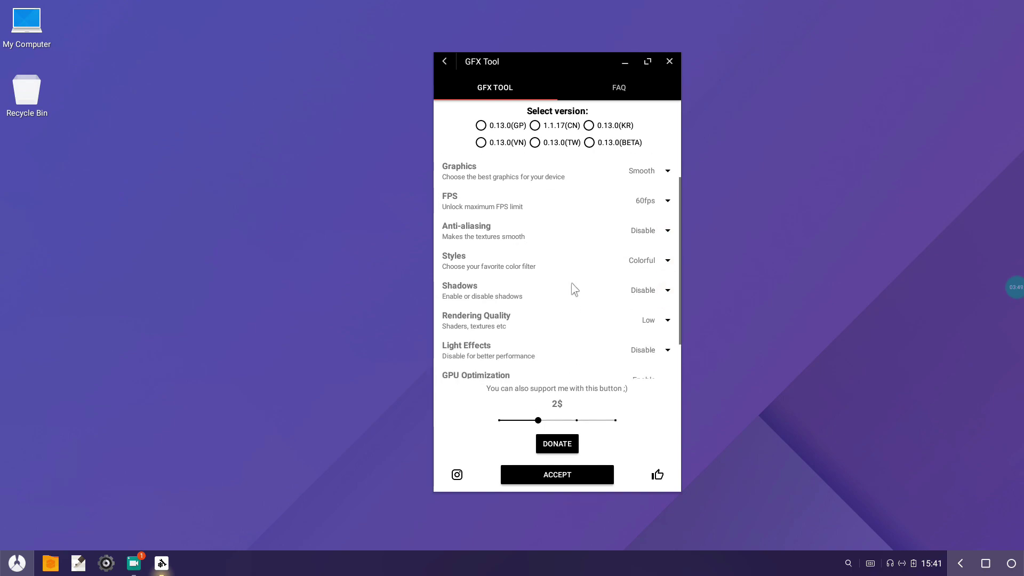
scroll(597, 234, down, 2)
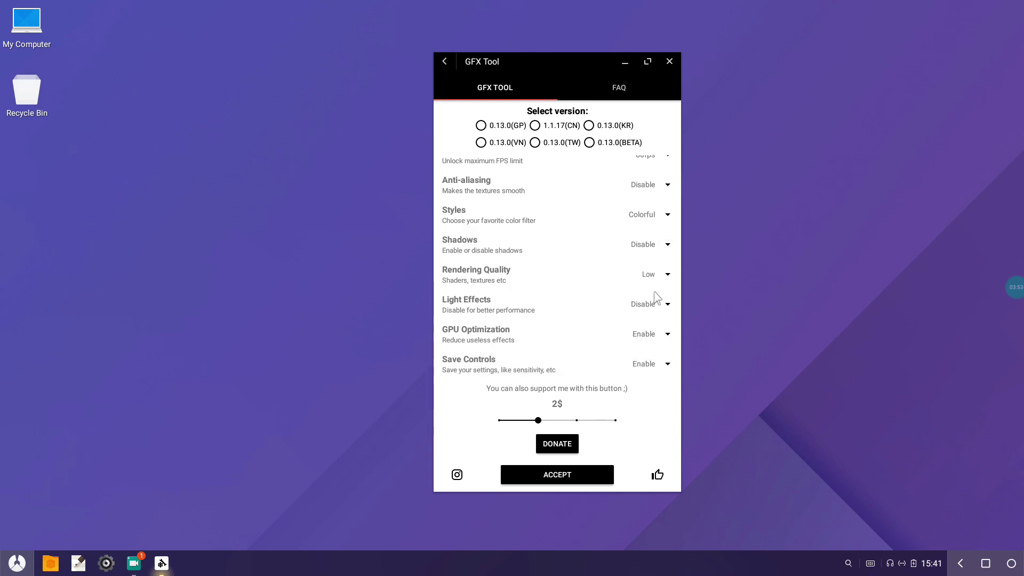
click(667, 274)
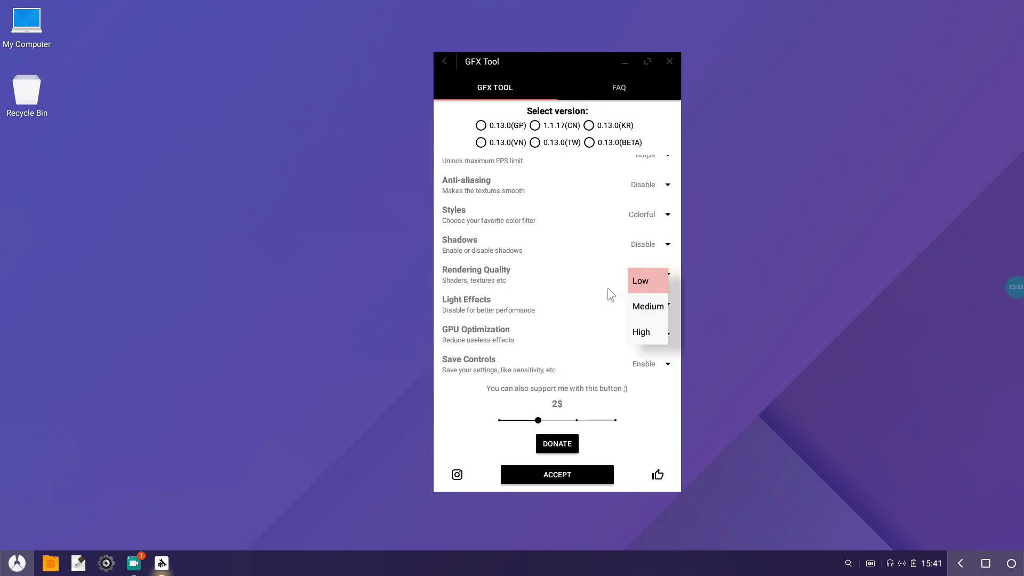
click(584, 296)
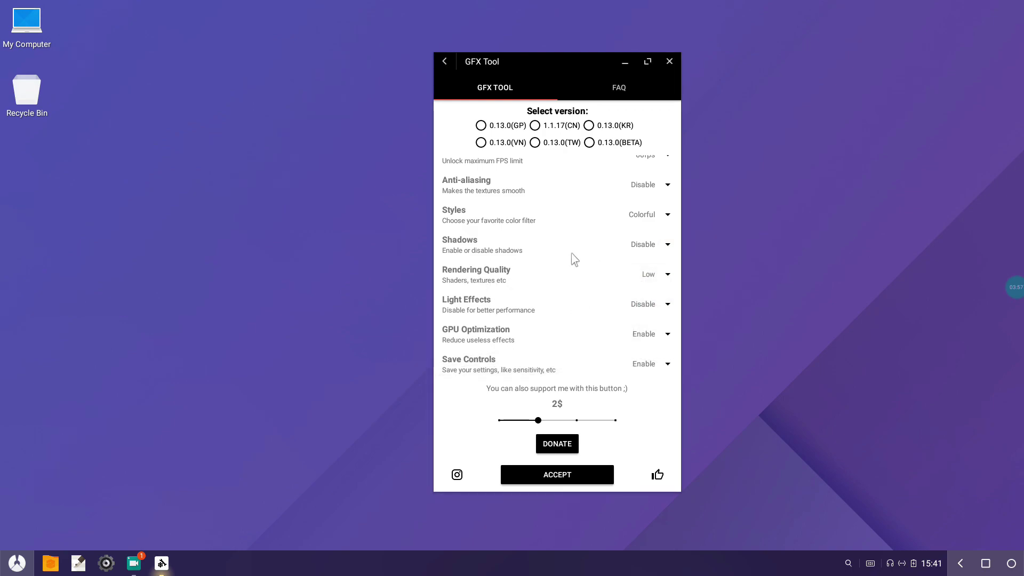
Accept the GFX Tool settings, dismissing the Google Duo and PUBG ads.
click(579, 483)
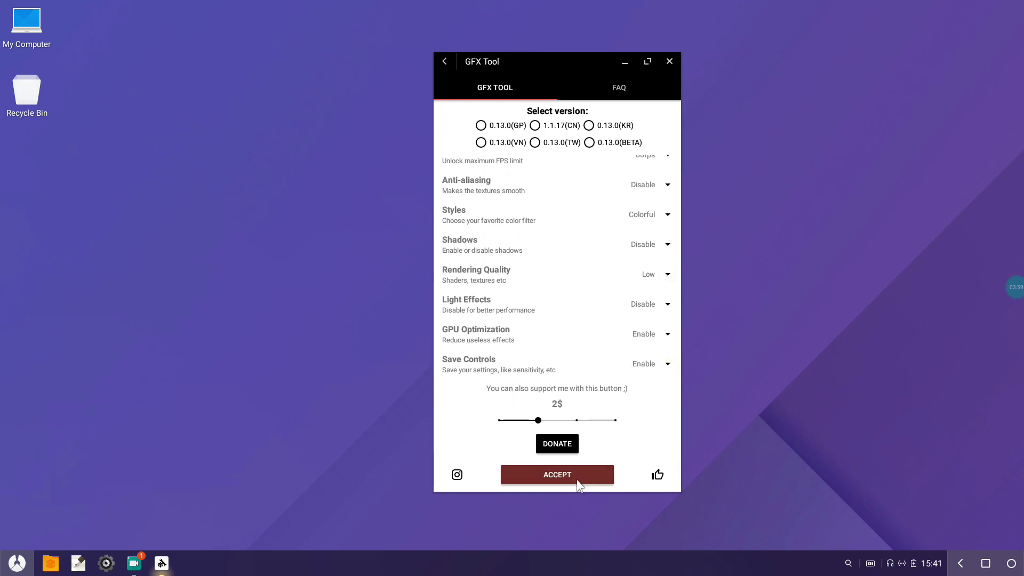
click(441, 81)
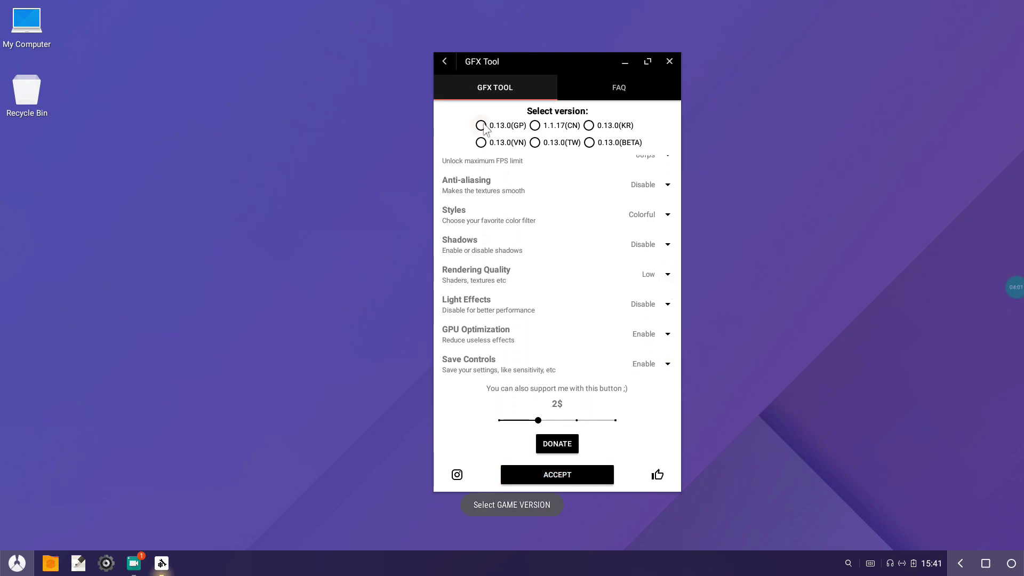
click(444, 62)
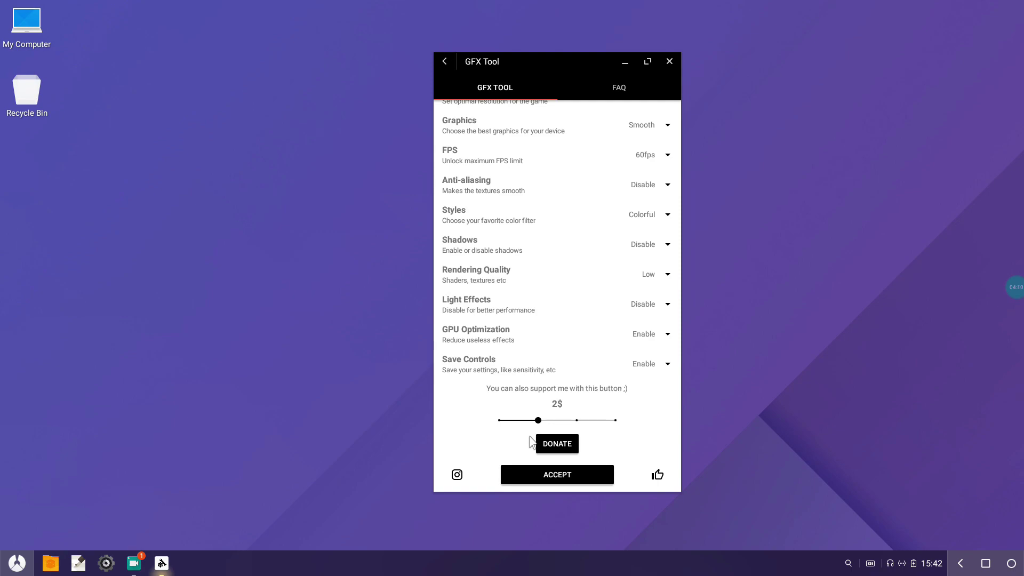
click(568, 484)
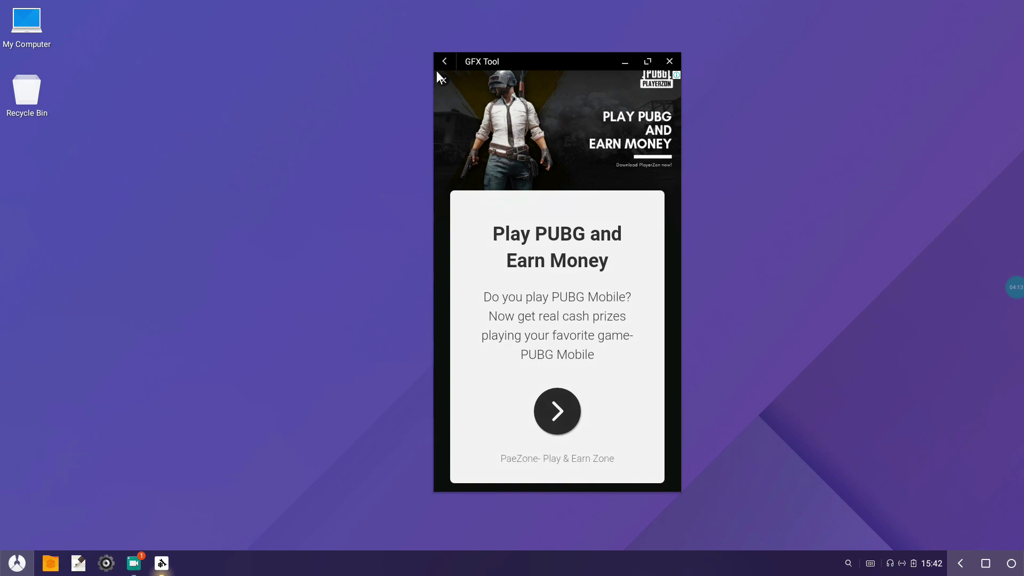
click(437, 75)
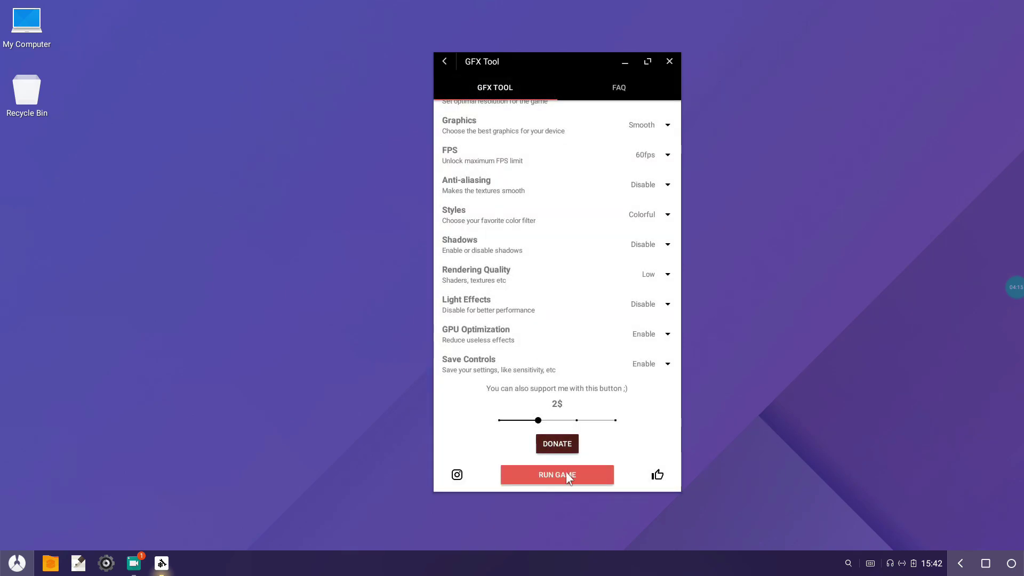
Run PUBG Mobile from GFX Tool with the new graphics settings.
click(566, 473)
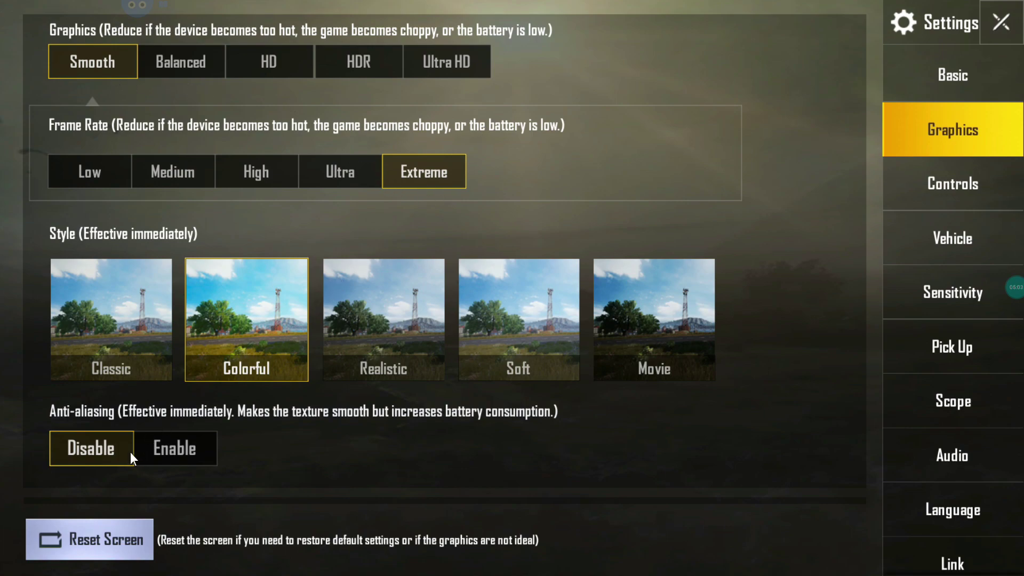
Scroll through PUBG's remaining graphics options, then close Settings to the TDM Warehouse lobby.
drag(318, 440, 311, 263)
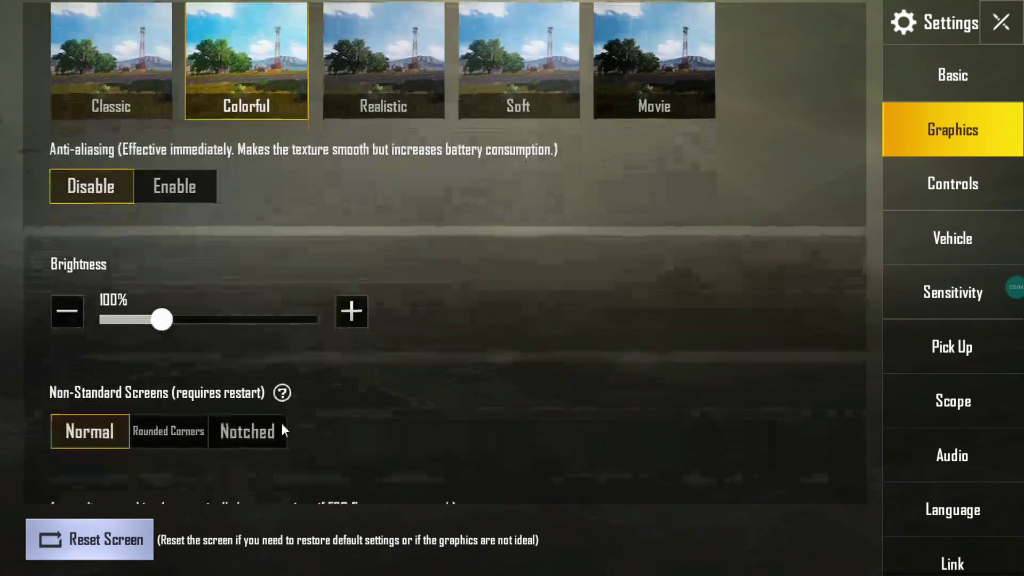
scroll(392, 340, down, 2)
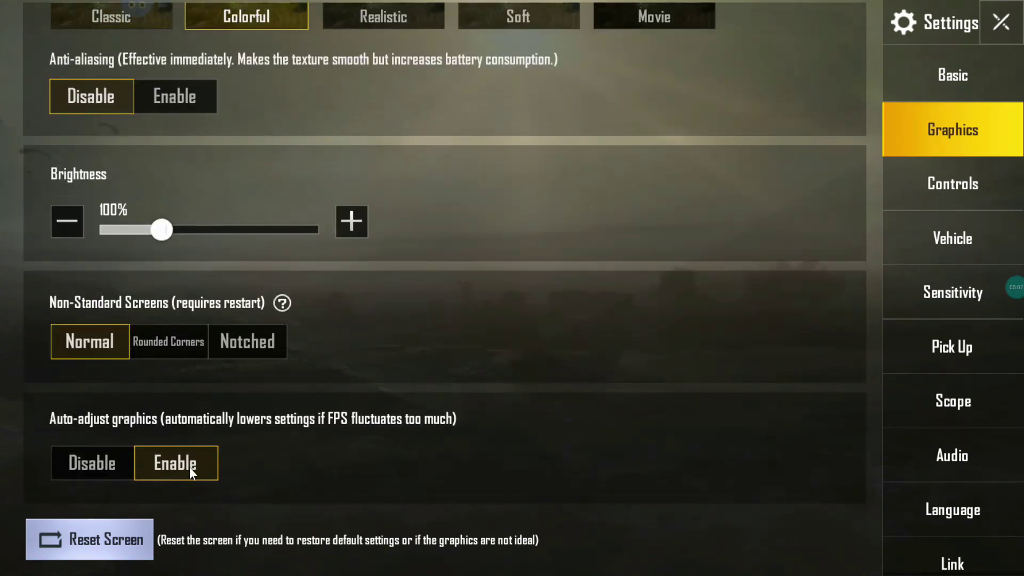
scroll(660, 254, up, 8)
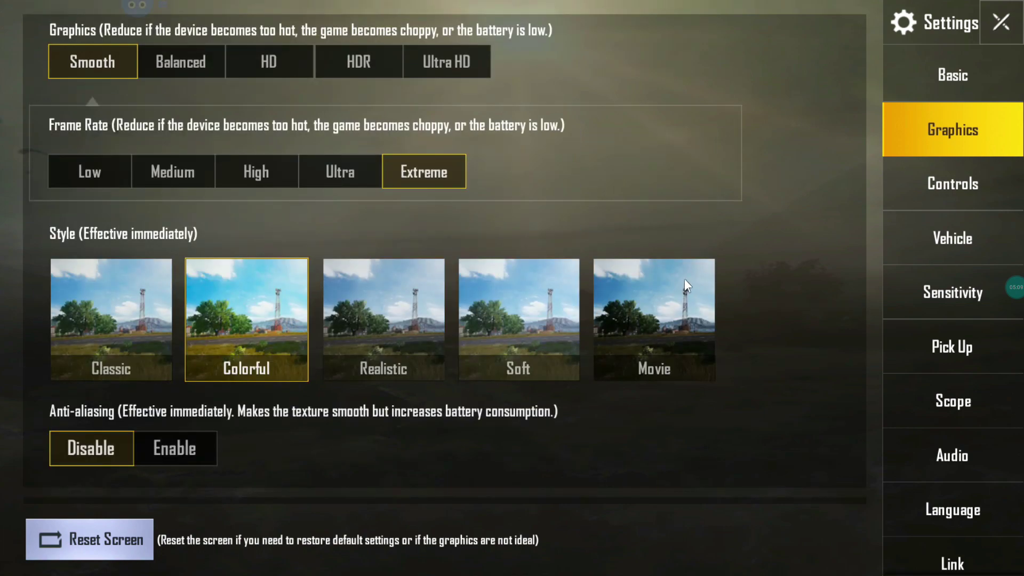
click(1000, 22)
drag(596, 220, 372, 276)
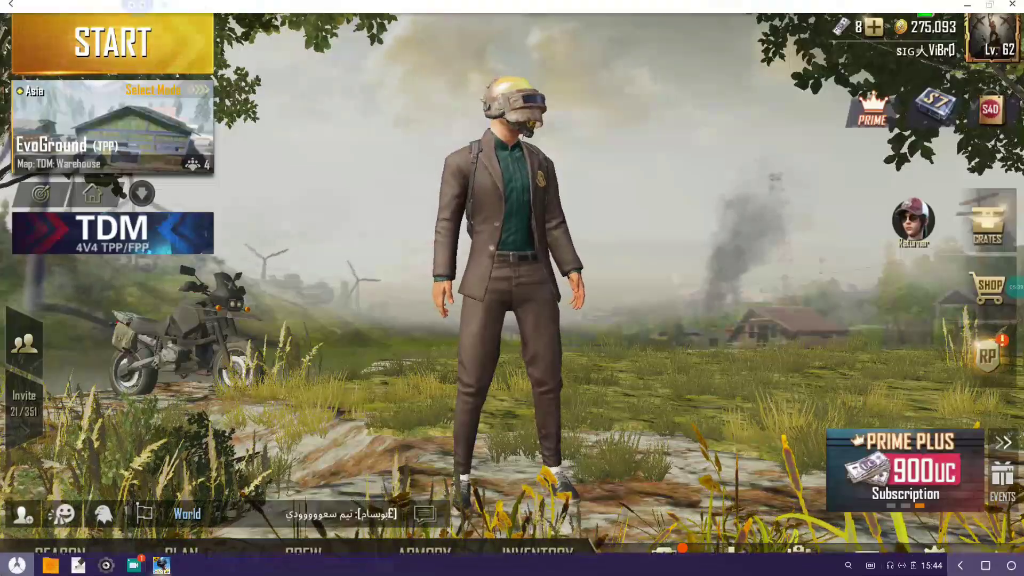
key(super)
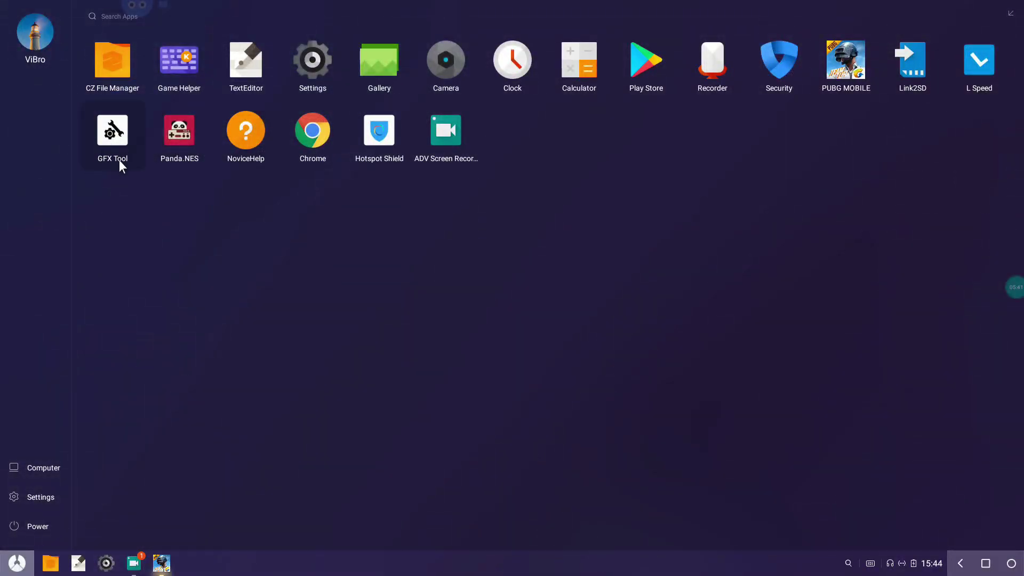
key(super)
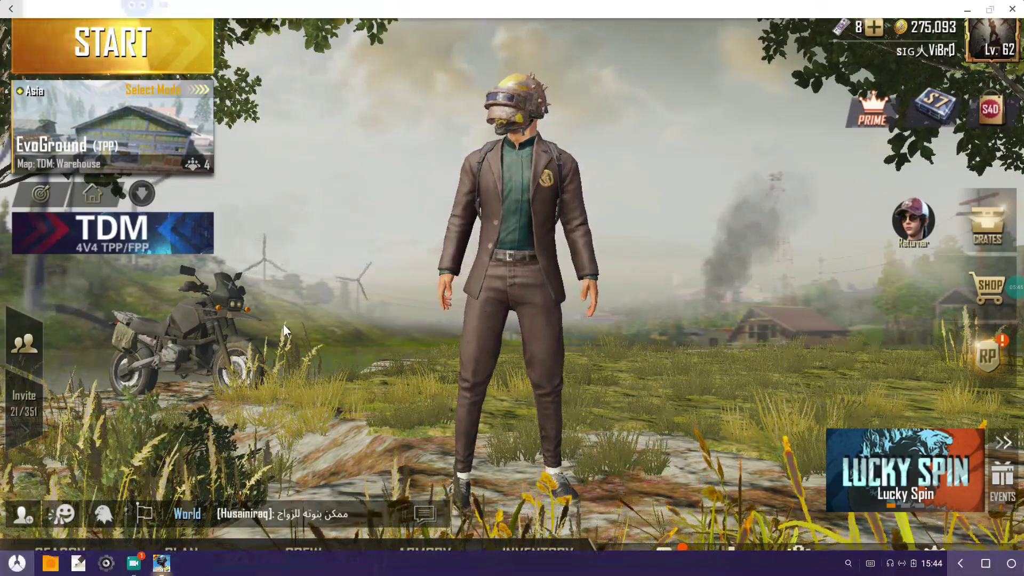